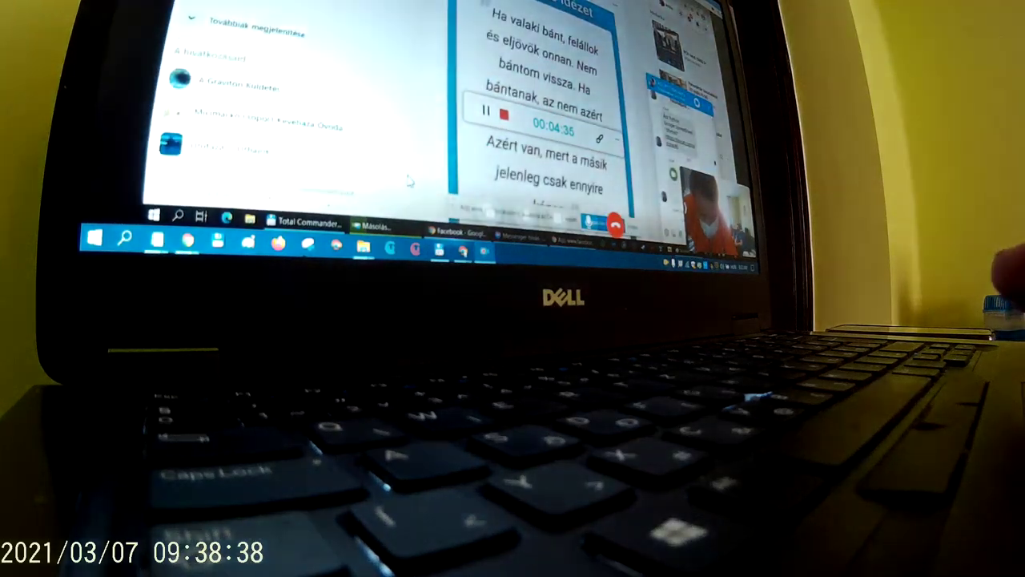
Step: Switch Chrome from the Messenger call to the article with the Python algorithm code
click(410, 183)
key(alt+Tab)
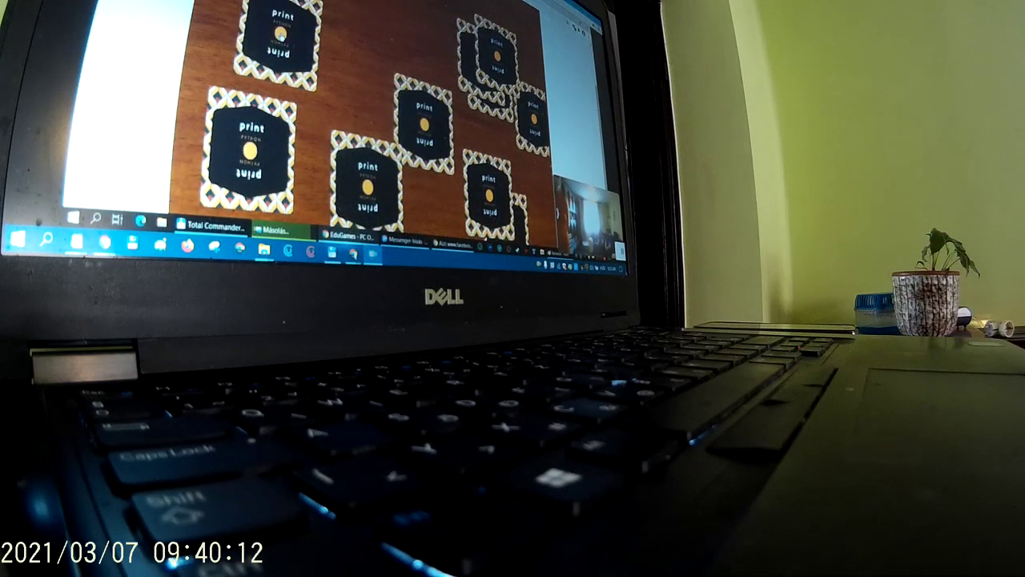
Step: On the EduGames board, move a print card up and to the left
key(ctrl+Tab)
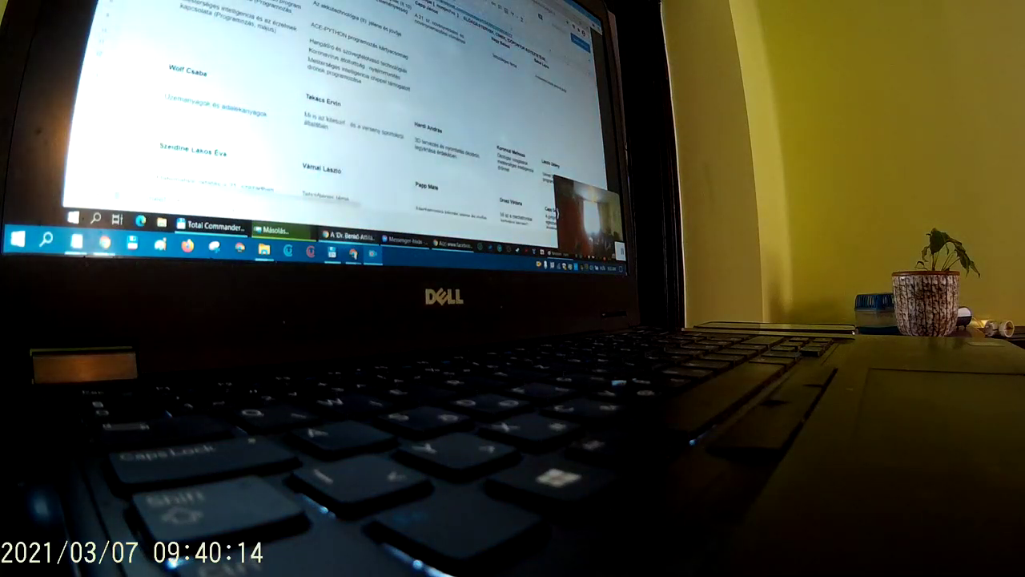
key(ctrl+Tab)
mouse_move(425, 124)
mouse_down()
mouse_move(349, 92)
mouse_move(344, 103)
mouse_up()
Step: Return to the code article, then close the untitled Paint drawing with Don't Save
key(ctrl+Tab)
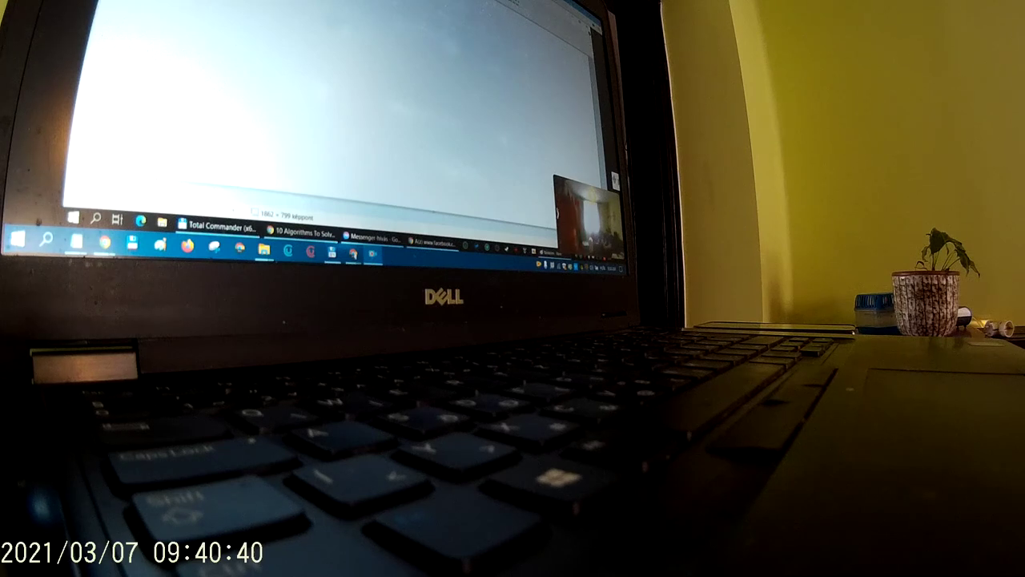
right_click(500, 126)
click(507, 139)
key(alt+F4)
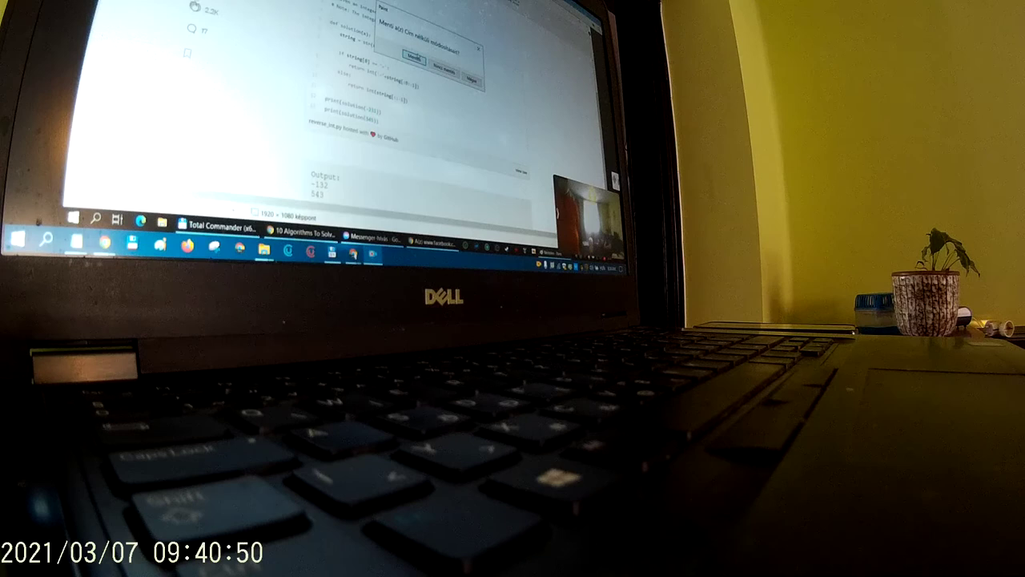
click(438, 72)
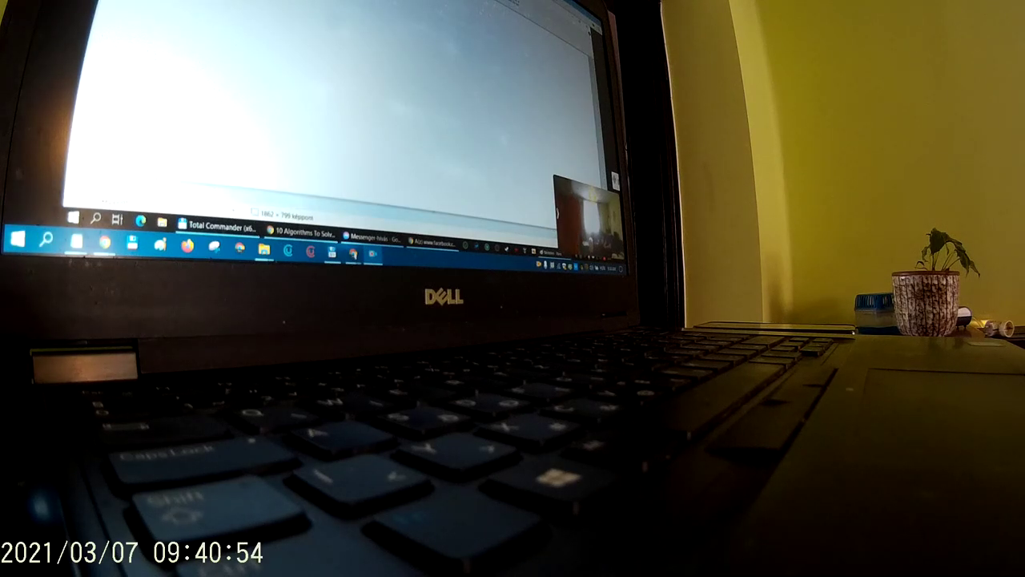
Step: Draw the board's outer rectangle and a vertical halving line, then show the EduGames print cards page
drag(149, 9, 573, 215)
drag(427, 1, 431, 193)
drag(429, 193, 429, 196)
click(322, 234)
key(ctrl+Tab)
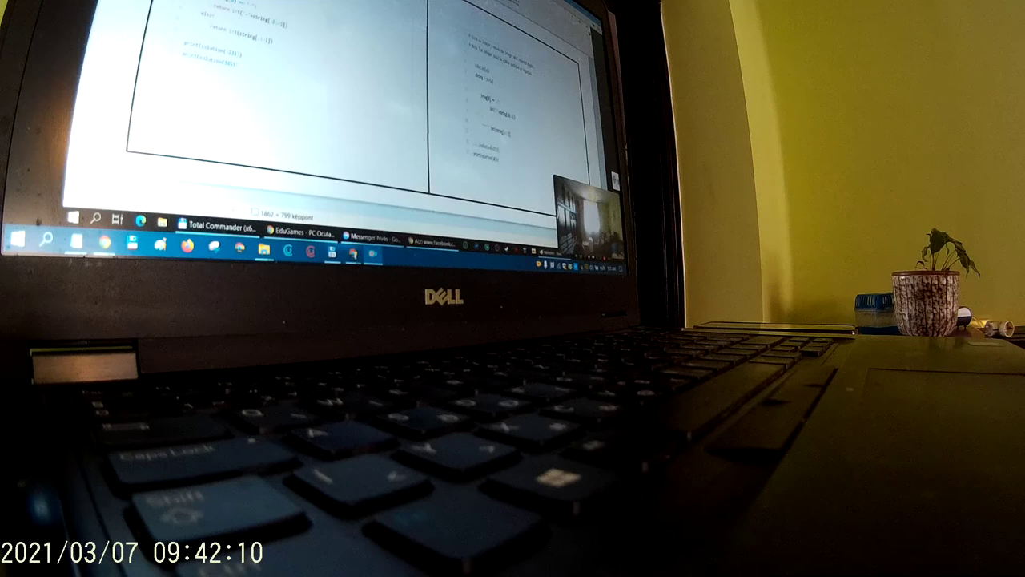
Step: Draw small placeholder card boxes at the top and bottom, undoing a stray arrow
drag(466, 56, 481, 150)
mouse_move(497, 207)
mouse_down()
mouse_move(509, 221)
mouse_move(556, 226)
mouse_up()
mouse_move(479, 4)
mouse_down()
mouse_move(508, 37)
mouse_move(560, 63)
mouse_up()
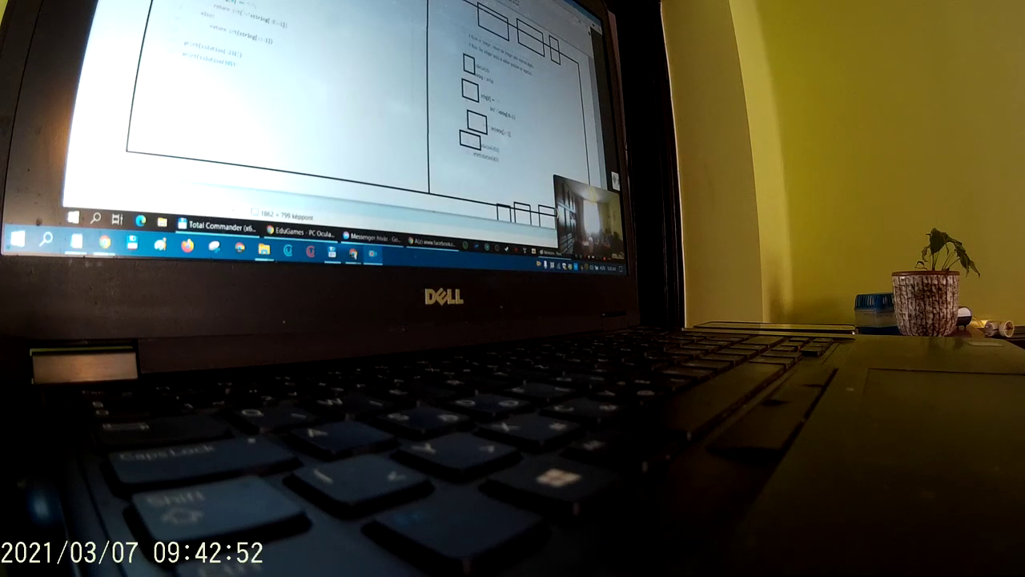
drag(484, 162, 485, 200)
key(ctrl+z)
Step: Connect the card boxes with four straight lines between top, bottom and left boxes
drag(469, 141, 499, 210)
drag(524, 211, 468, 61)
click(531, 160)
drag(501, 29, 472, 86)
drag(532, 46, 478, 120)
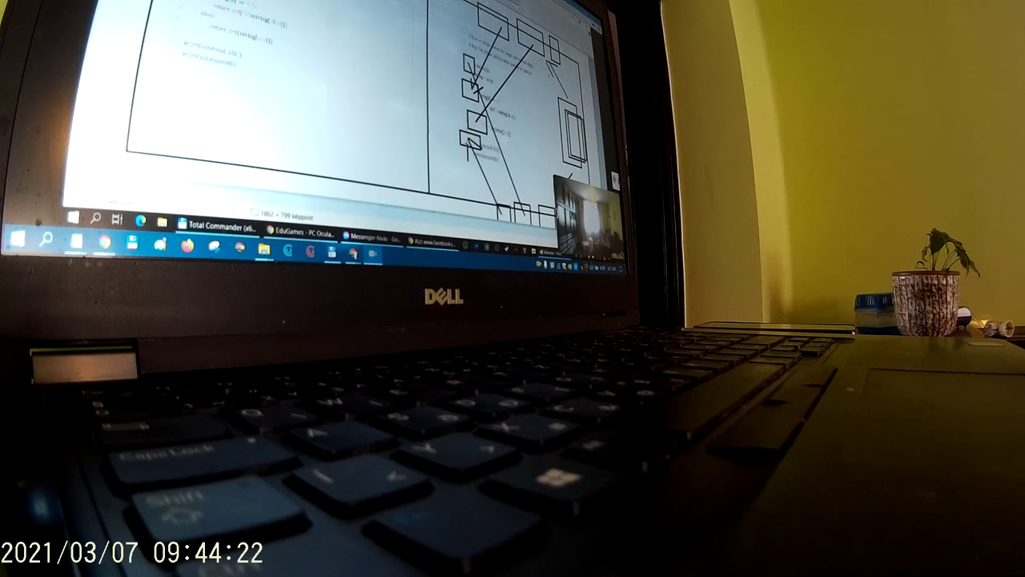
Step: Bring the Messenger video call window to the front from the taskbar
click(372, 236)
Step: End screen sharing in the Messenger call with Stop sharing
click(384, 206)
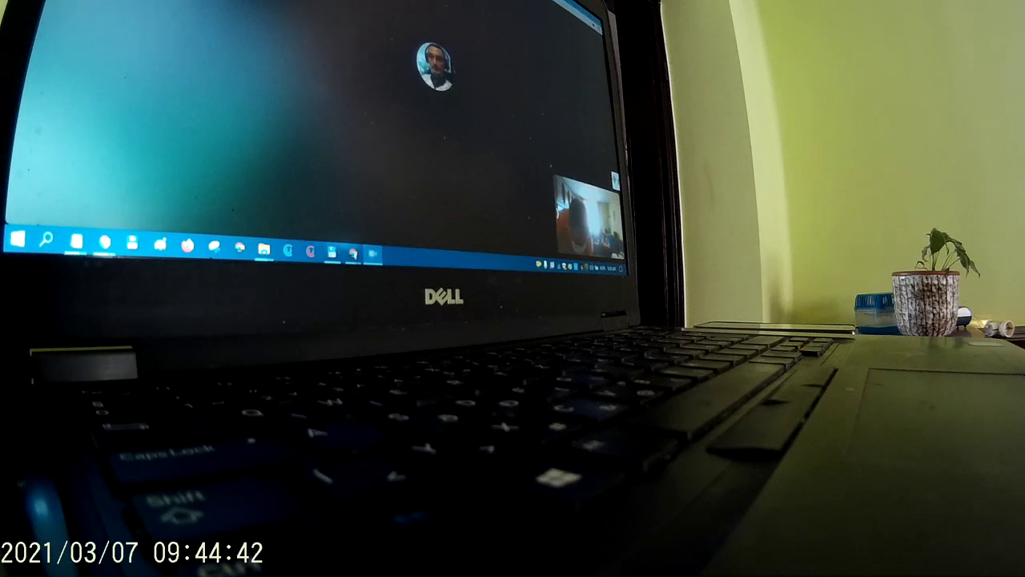